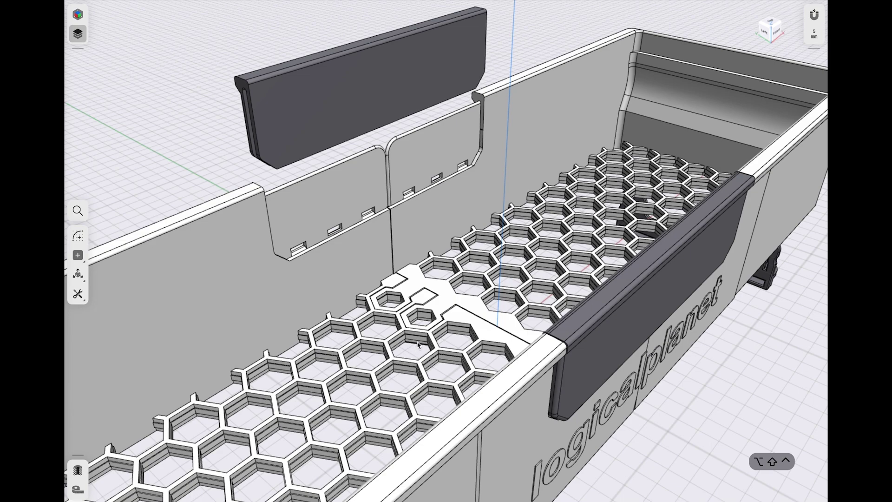
# Isolate the half box with the connector tabs to examine the honeycomb floor joint, and show all bodies again.
pyautogui.scroll(10, 417, 340)
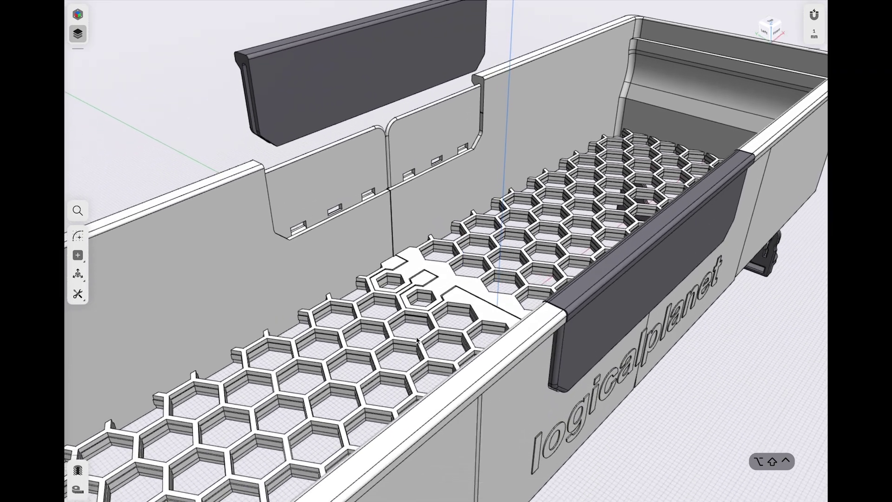
pyautogui.scroll(10, 417, 340)
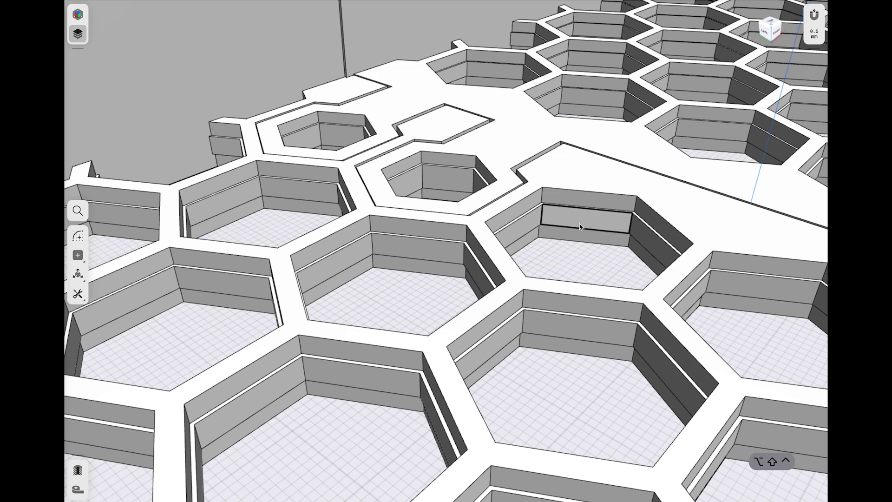
pyautogui.click(399, 201)
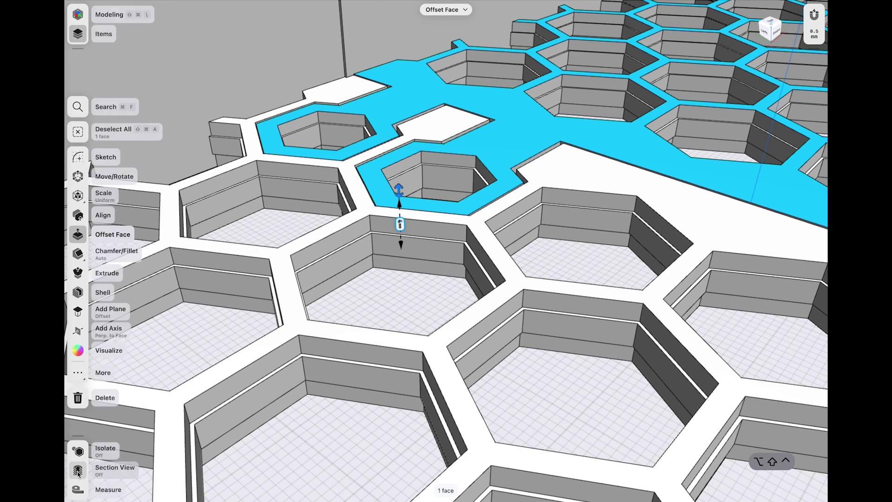
pyautogui.click(78, 451)
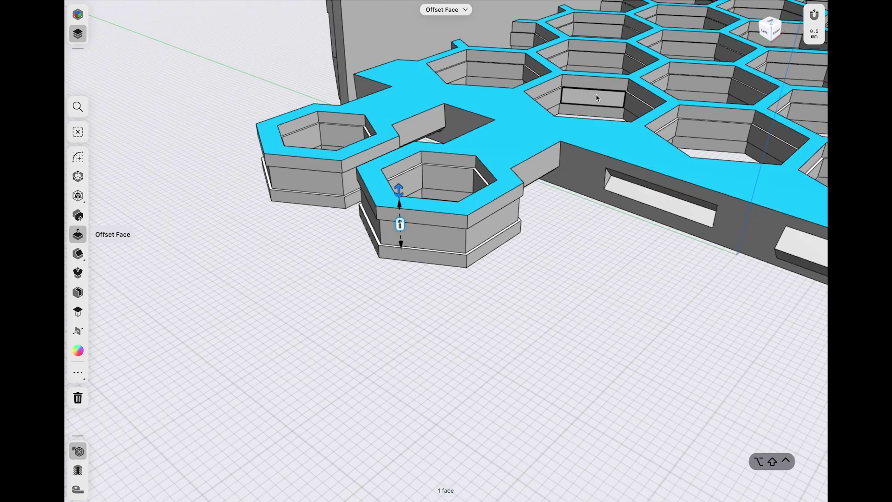
pyautogui.click(595, 96)
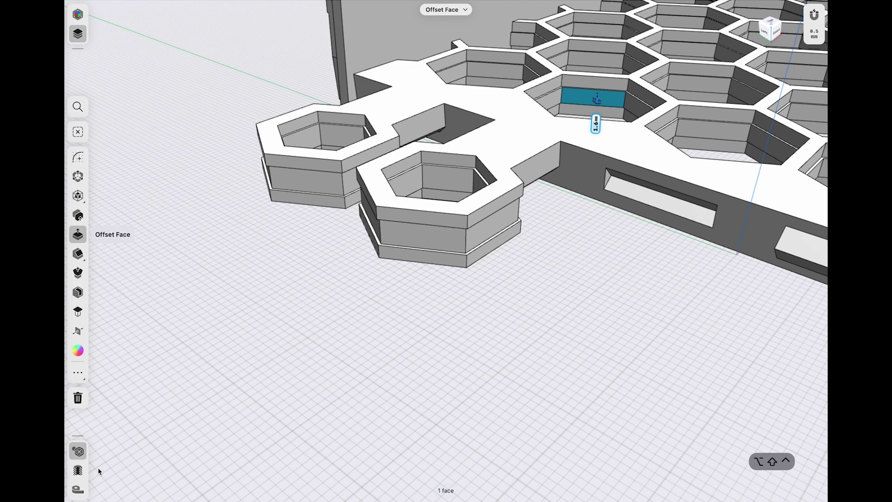
pyautogui.click(79, 453)
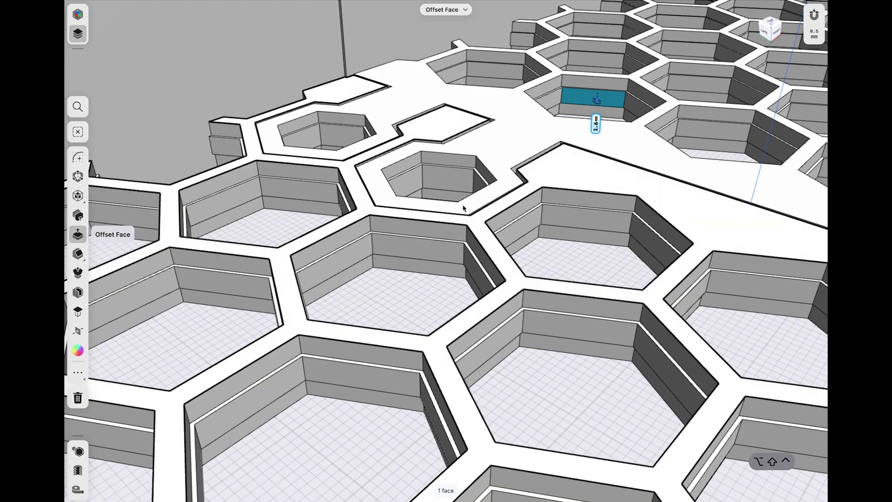
# Select the whole half box with the connector tabs and try moving it vertically out of the joint.
pyautogui.click(491, 187)
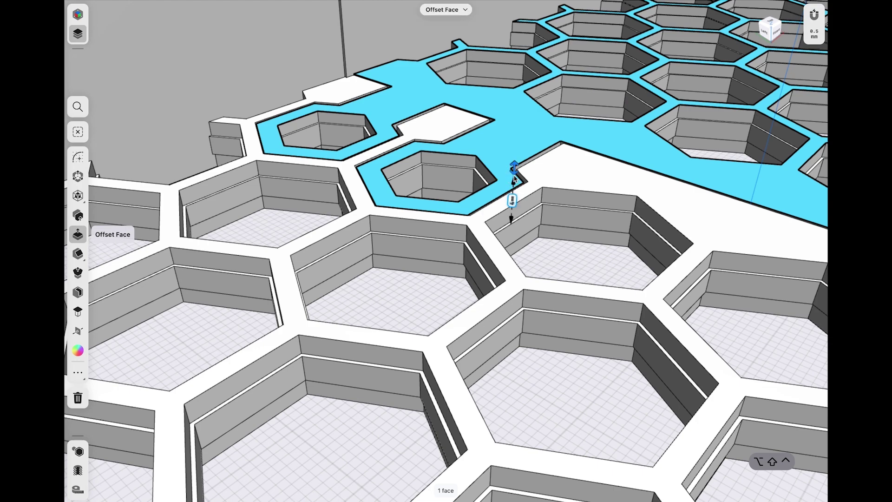
pyautogui.doubleClick(493, 181)
pyautogui.scroll(-5, 493, 181)
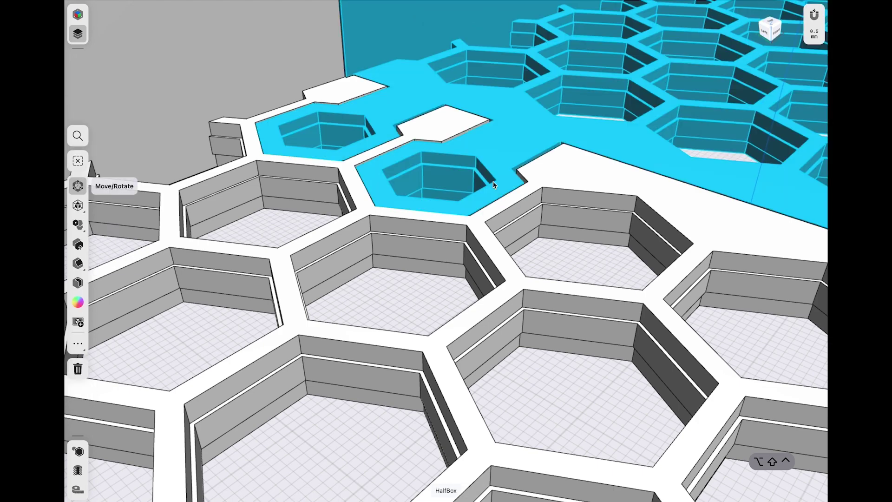
pyautogui.moveTo(495, 185); pyautogui.dragTo(669, 151)
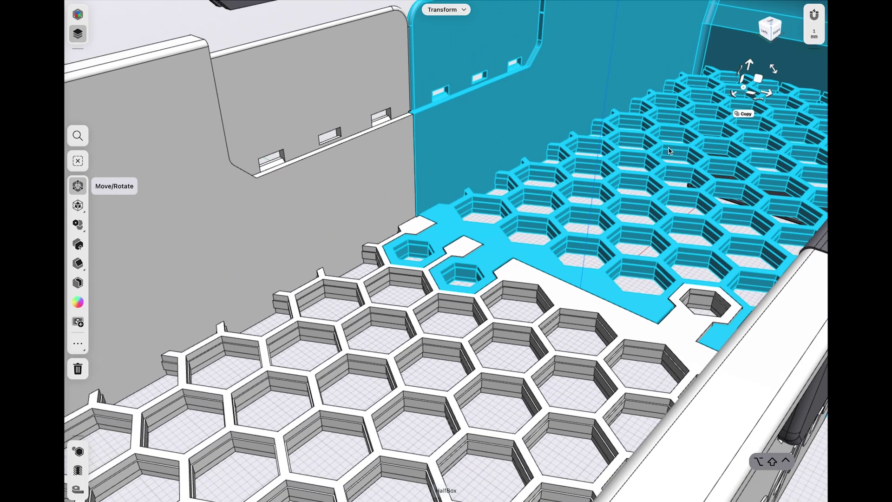
pyautogui.moveTo(749, 65); pyautogui.dragTo(754, 36)
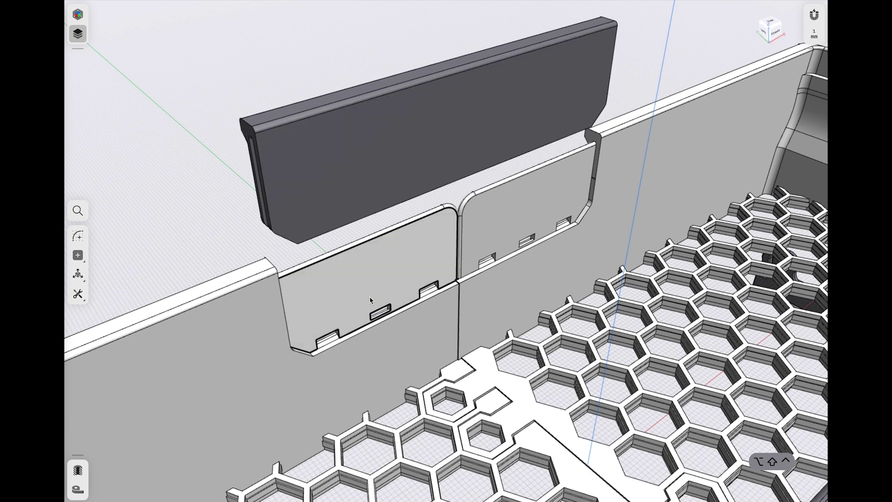
# Examine the dark side panels and uncover the box wall behind the near panel to view its clip slots.
pyautogui.scroll(10, 374, 307)
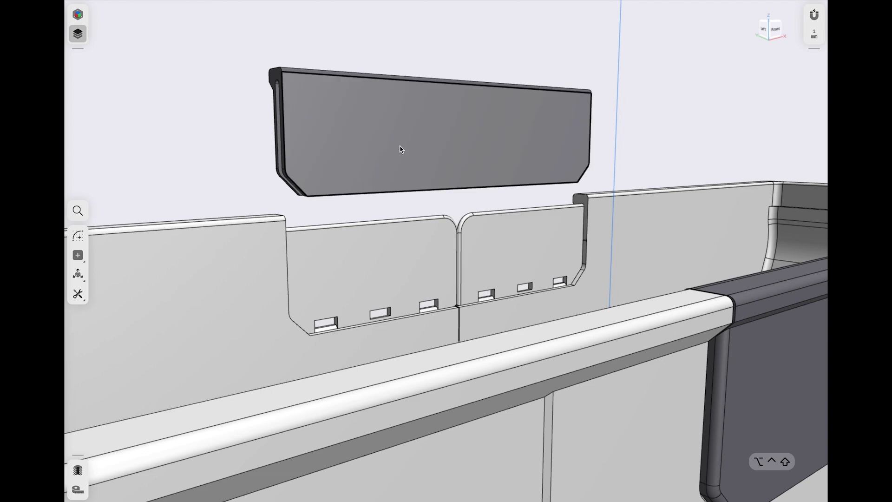
pyautogui.click(363, 157)
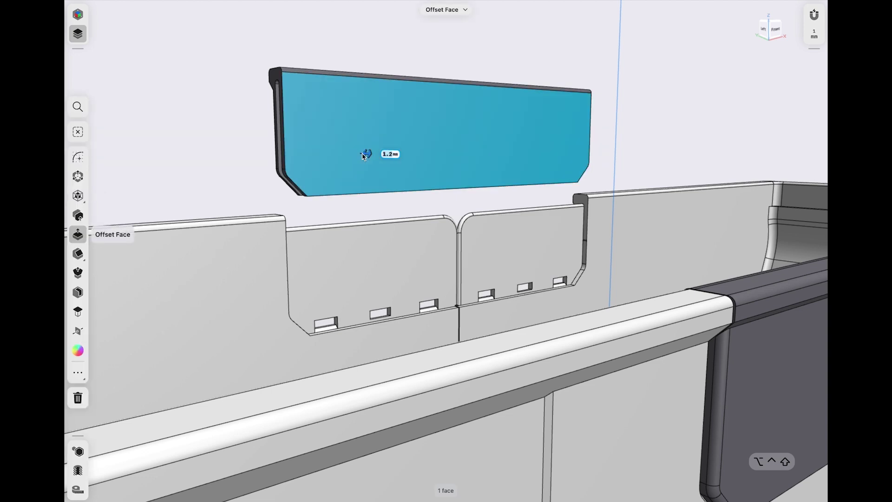
pyautogui.scroll(-3, 363, 156)
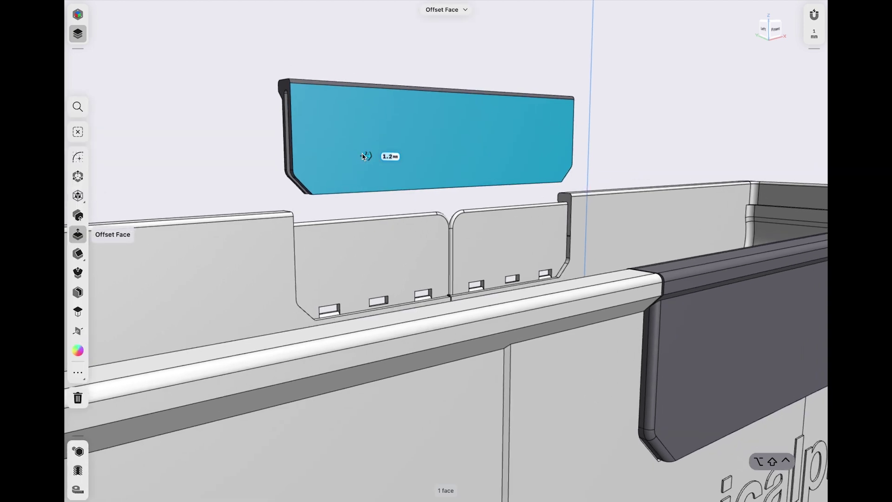
pyautogui.click(696, 293)
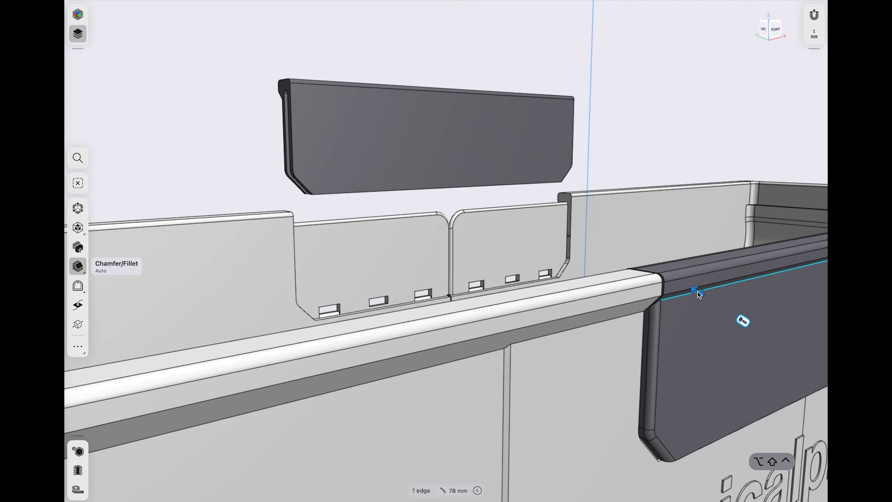
pyautogui.moveTo(699, 294); pyautogui.dragTo(308, 308)
pyautogui.click(309, 308)
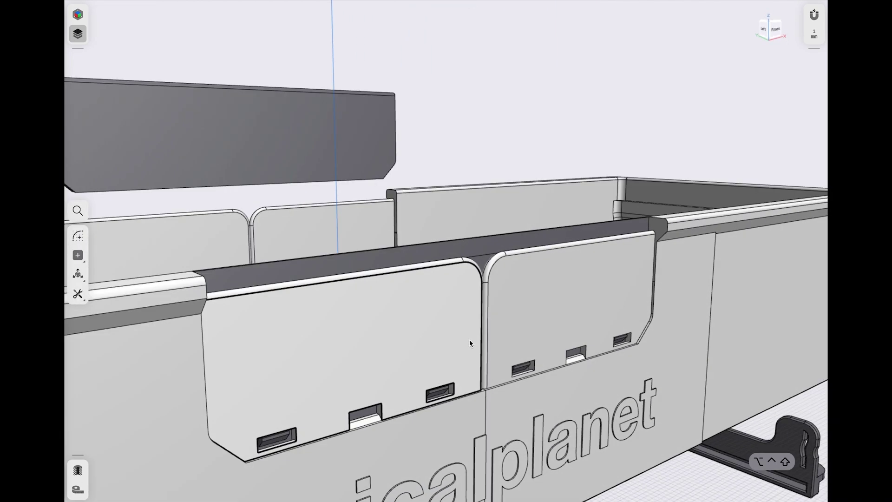
pyautogui.moveTo(470, 342); pyautogui.dragTo(484, 248)
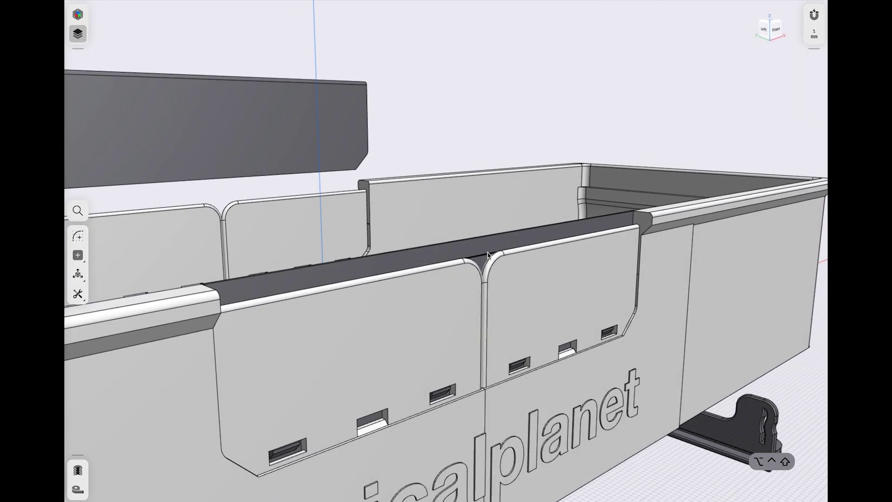
pyautogui.moveTo(488, 255); pyautogui.dragTo(442, 290)
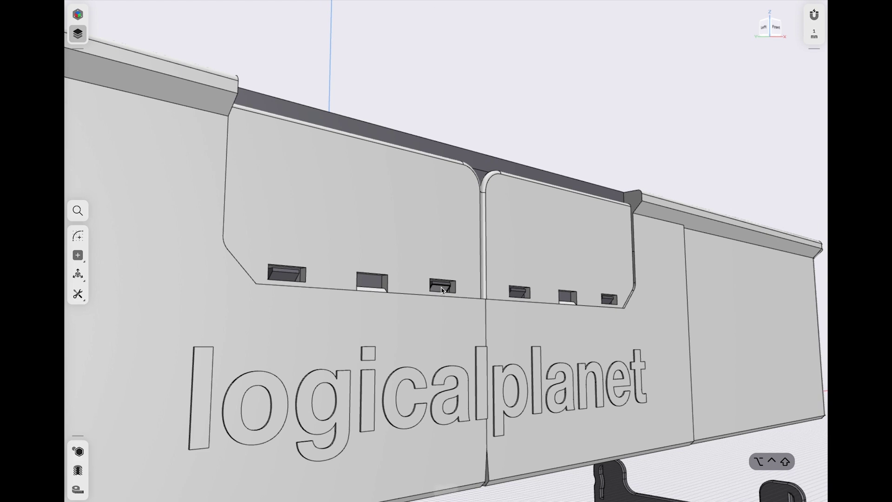
# Isolate the near side panel's inner plate to examine the clips along its lower edge, and exit isolation.
pyautogui.press('o')
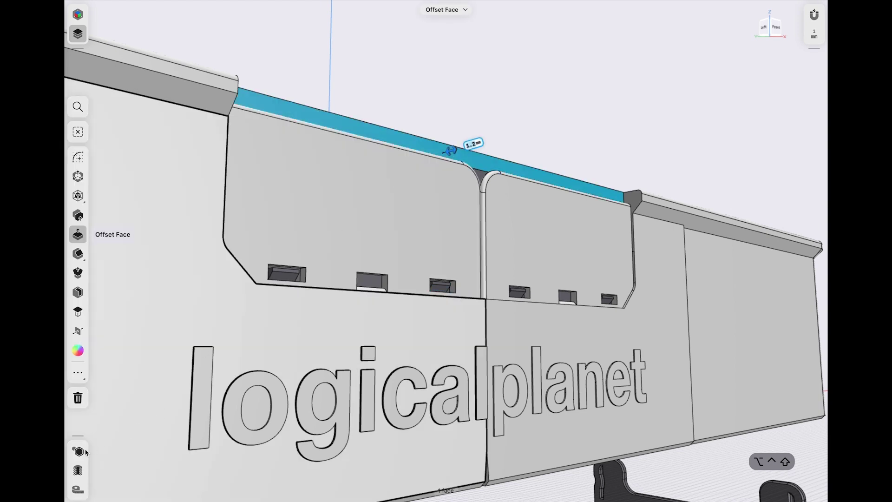
pyautogui.click(79, 452)
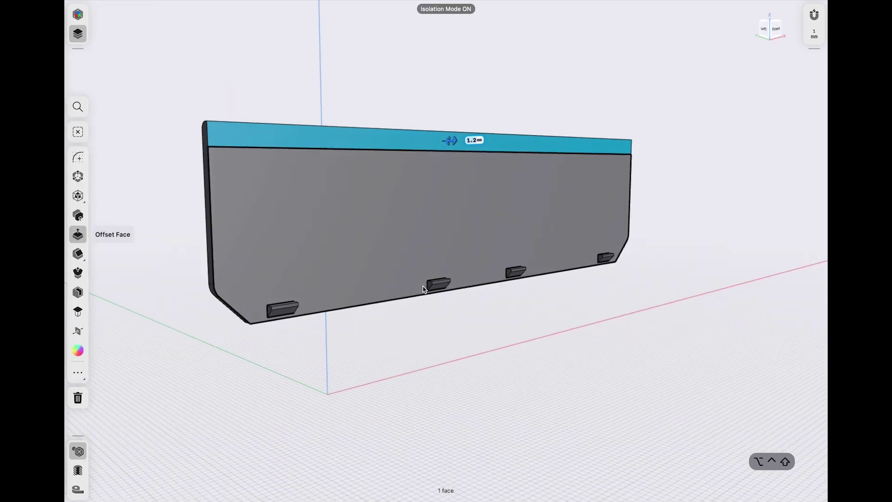
pyautogui.hscroll(-5, 423, 289)
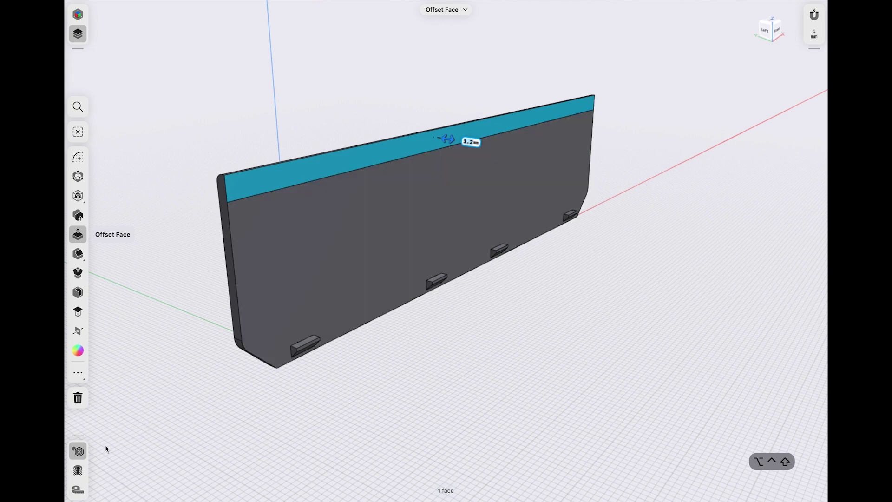
pyautogui.click(78, 451)
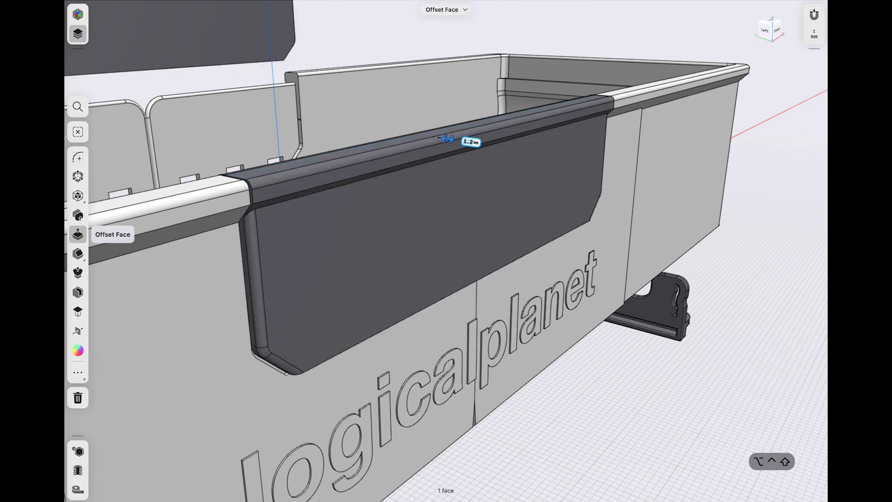
# Select the dark bar under the DOK080 end of the box and move it down 18 mm out of the box.
pyautogui.scroll(-5, 371, 216)
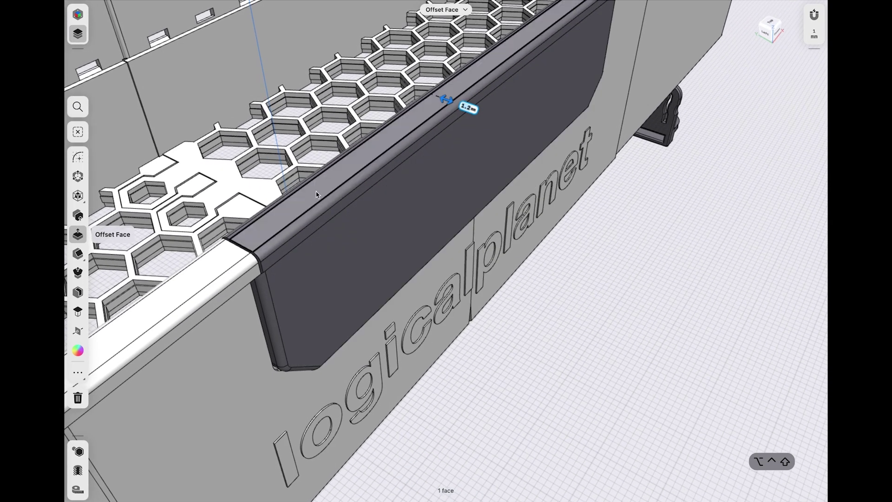
pyautogui.scroll(-5, 353, 196)
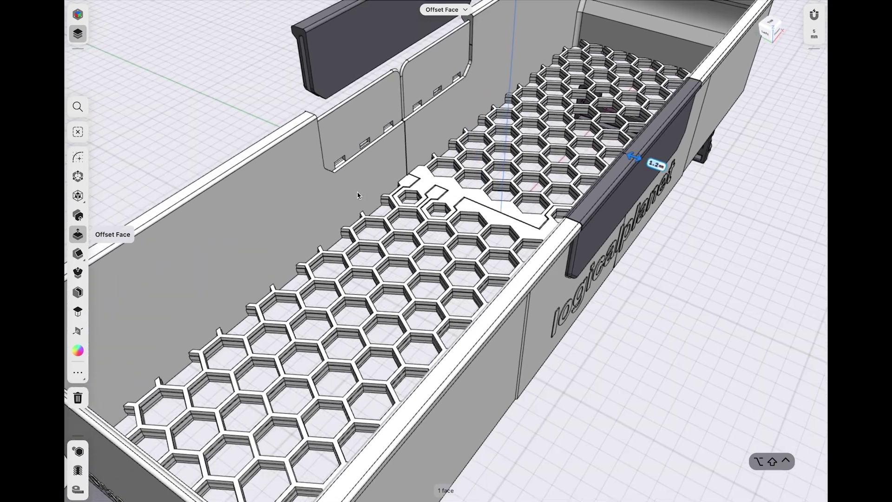
pyautogui.scroll(5, 331, 273)
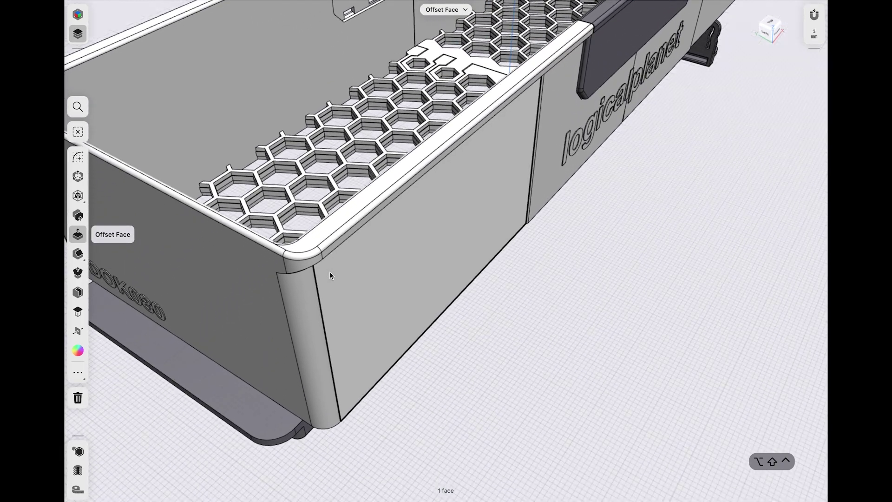
pyautogui.hscroll(-10, 313, 268)
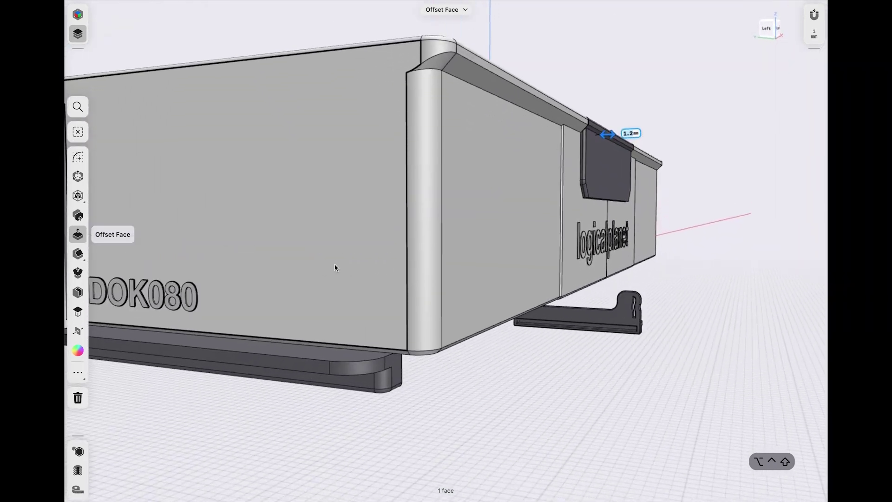
pyautogui.press('Escape')
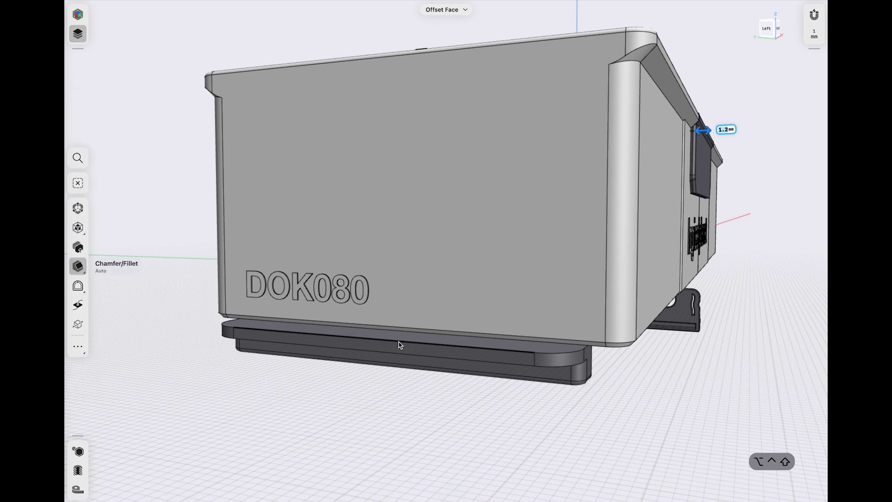
pyautogui.click(398, 344)
pyautogui.moveTo(398, 344); pyautogui.dragTo(396, 392)
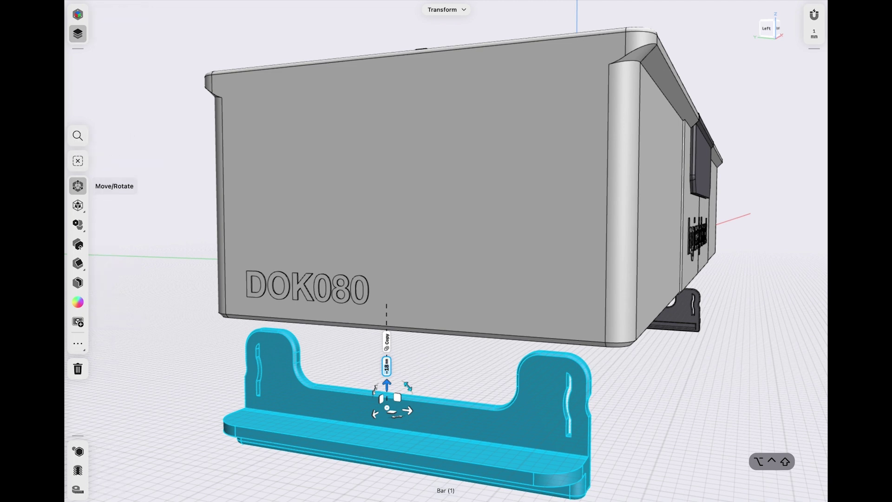
# Section the DOK080 end of the box, move the bar up 18 mm into its slots, restore the full view and deselect the bar.
pyautogui.click(78, 470)
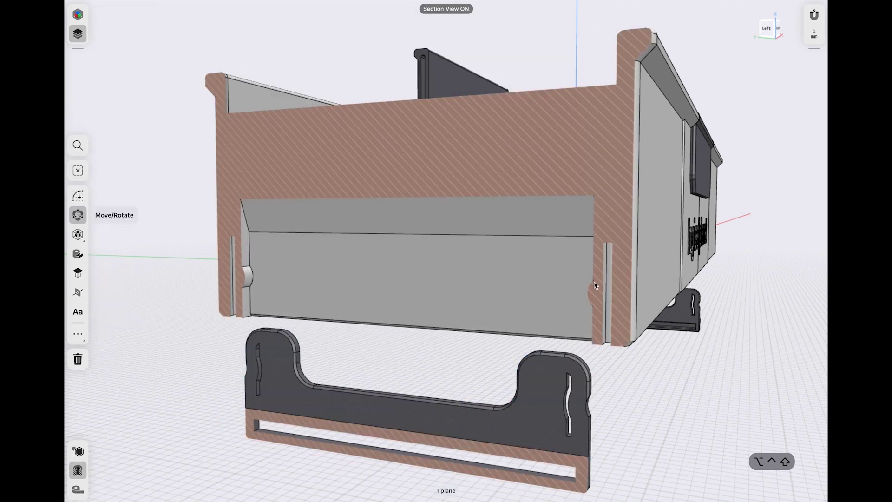
pyautogui.click(596, 286)
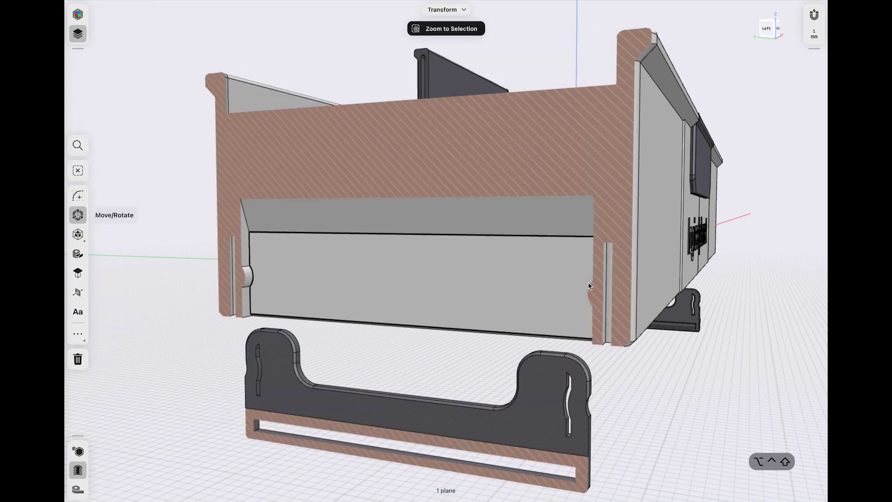
pyautogui.click(550, 399)
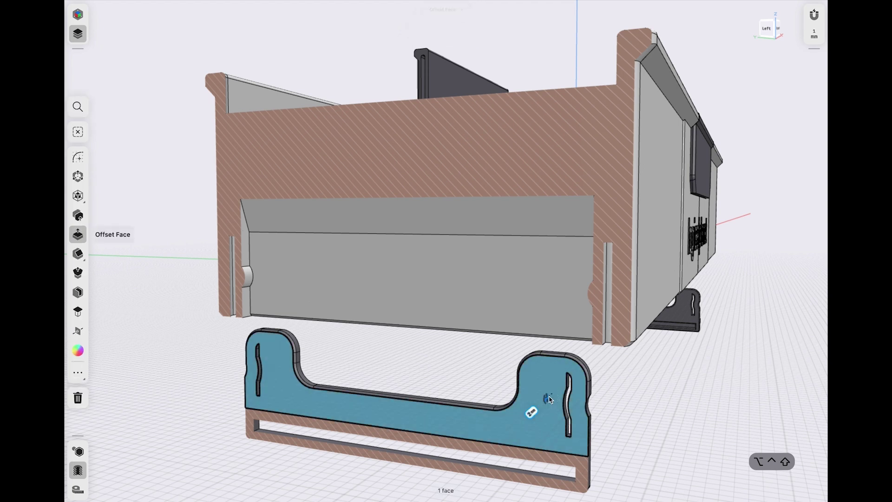
pyautogui.click(547, 398)
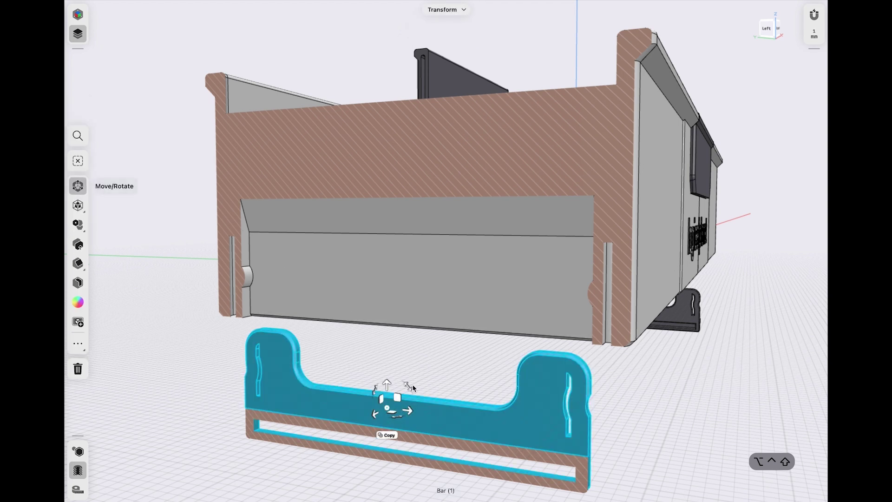
pyautogui.moveTo(389, 386); pyautogui.dragTo(391, 280)
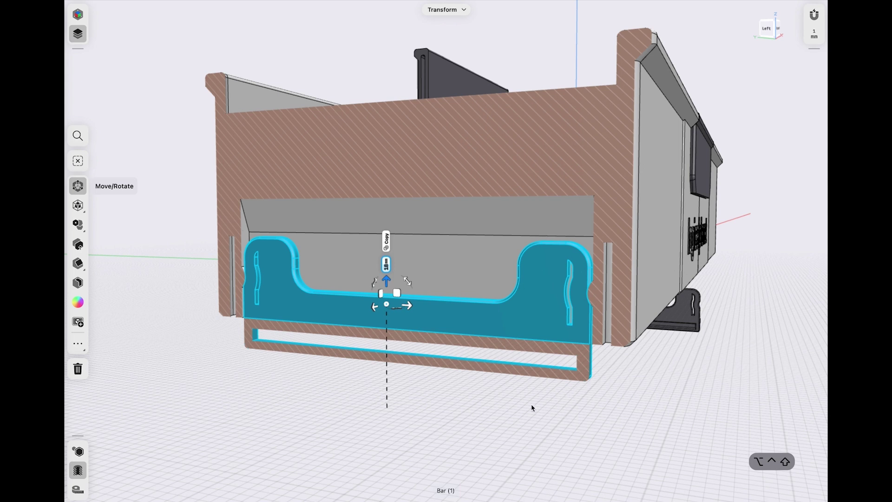
pyautogui.click(78, 470)
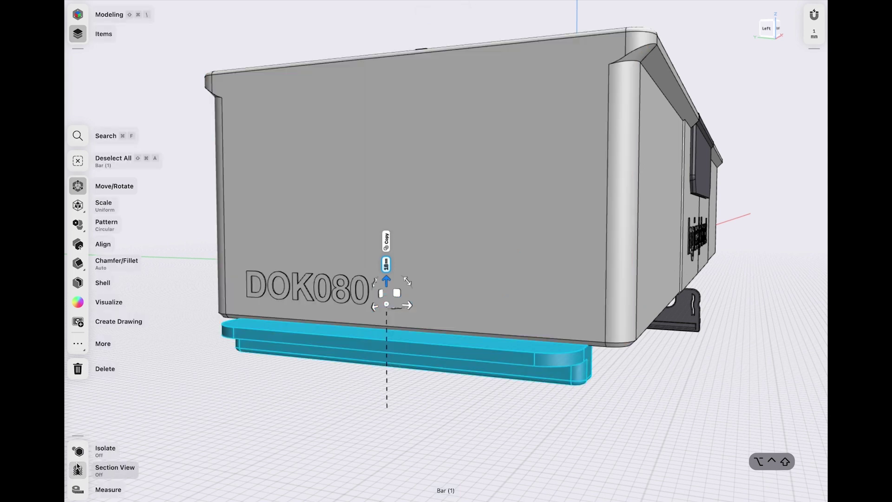
pyautogui.hscroll(10, 486, 397)
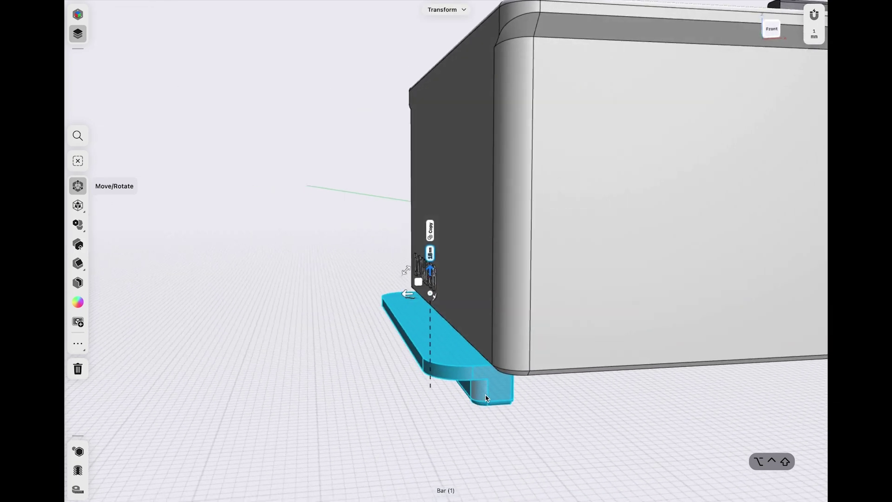
pyautogui.click(450, 360)
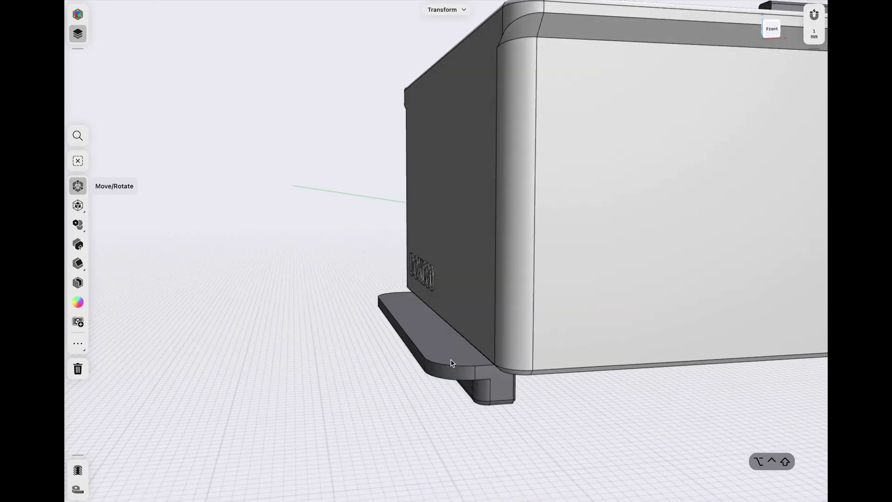
# Check the thickness of the dark bar's protruding lip under the DOK080 end by selecting the lip's underside face.
pyautogui.click(449, 371)
pyautogui.scroll(10, 448, 404)
pyautogui.click(429, 419)
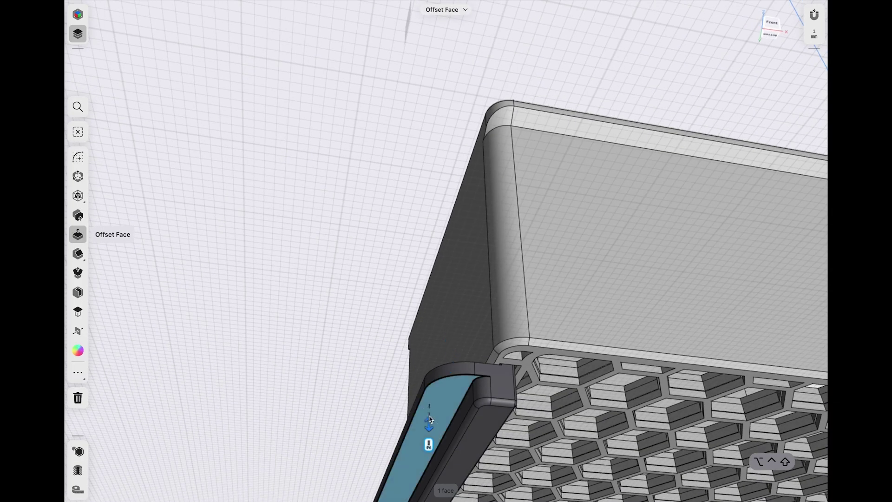
pyautogui.scroll(-10, 430, 419)
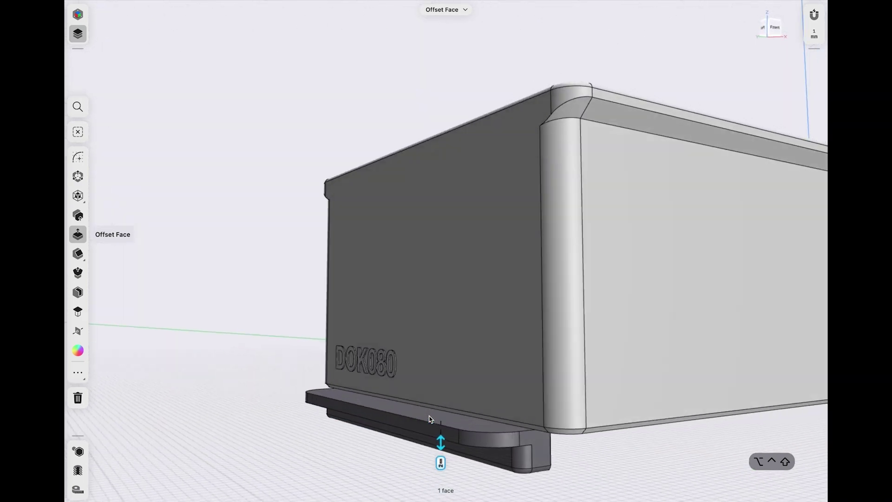
# Compare the wall thickness of the box's long side at the plain panel near the DOK080 end and at the adjacent logicalplanet lettering face.
pyautogui.scroll(-15, 430, 418)
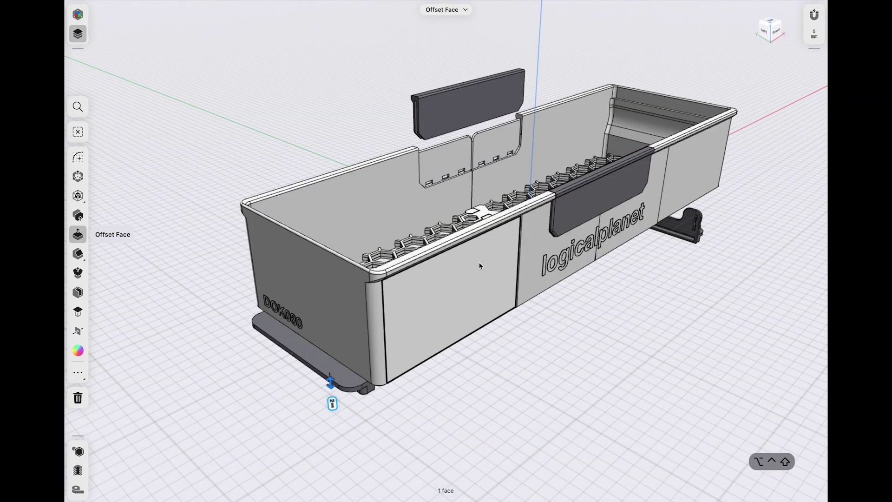
pyautogui.scroll(-10, 479, 266)
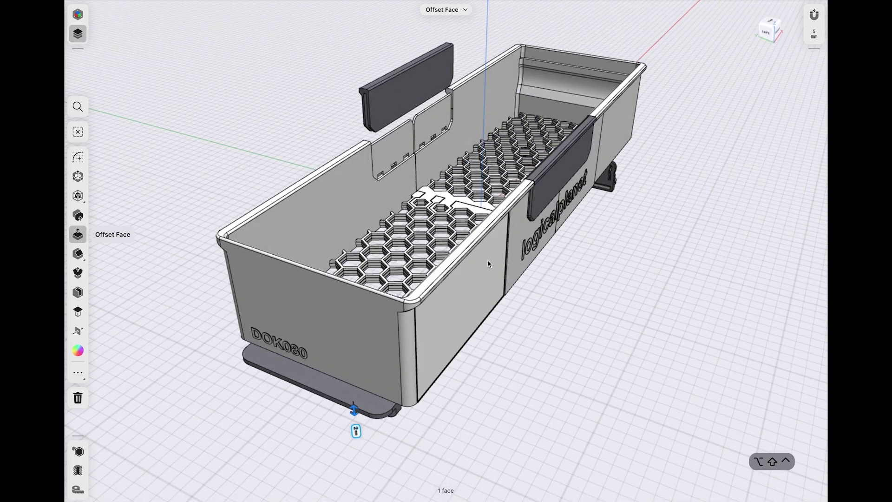
pyautogui.scroll(5, 488, 264)
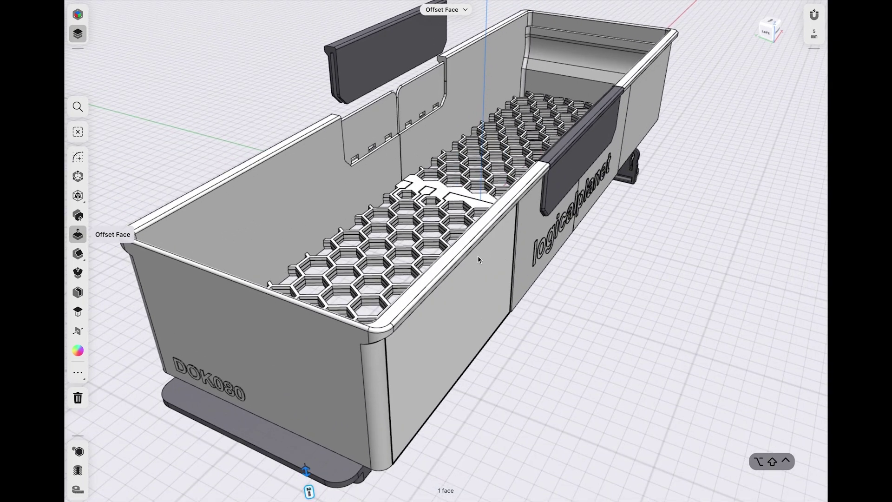
pyautogui.hscroll(-2, 478, 259)
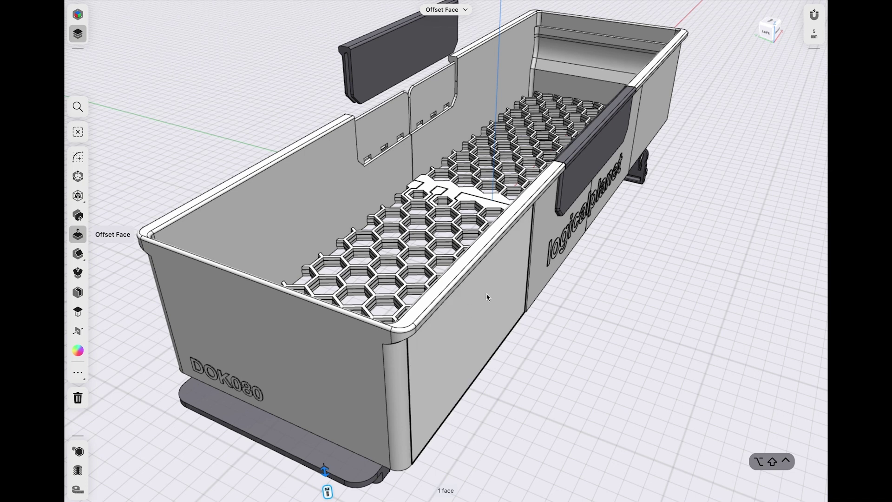
pyautogui.click(498, 276)
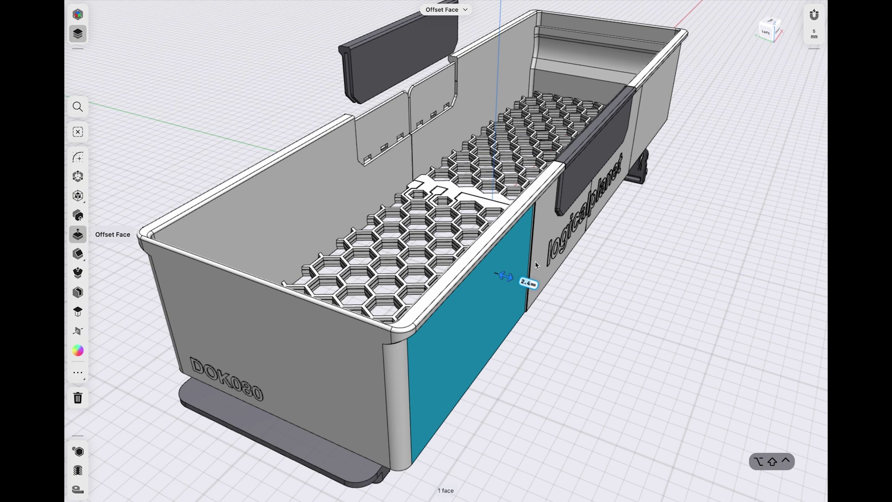
pyautogui.click(544, 227)
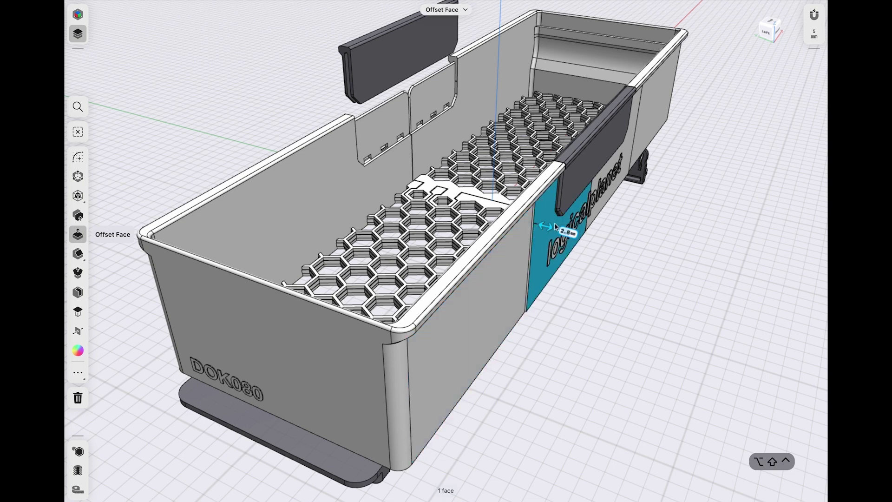